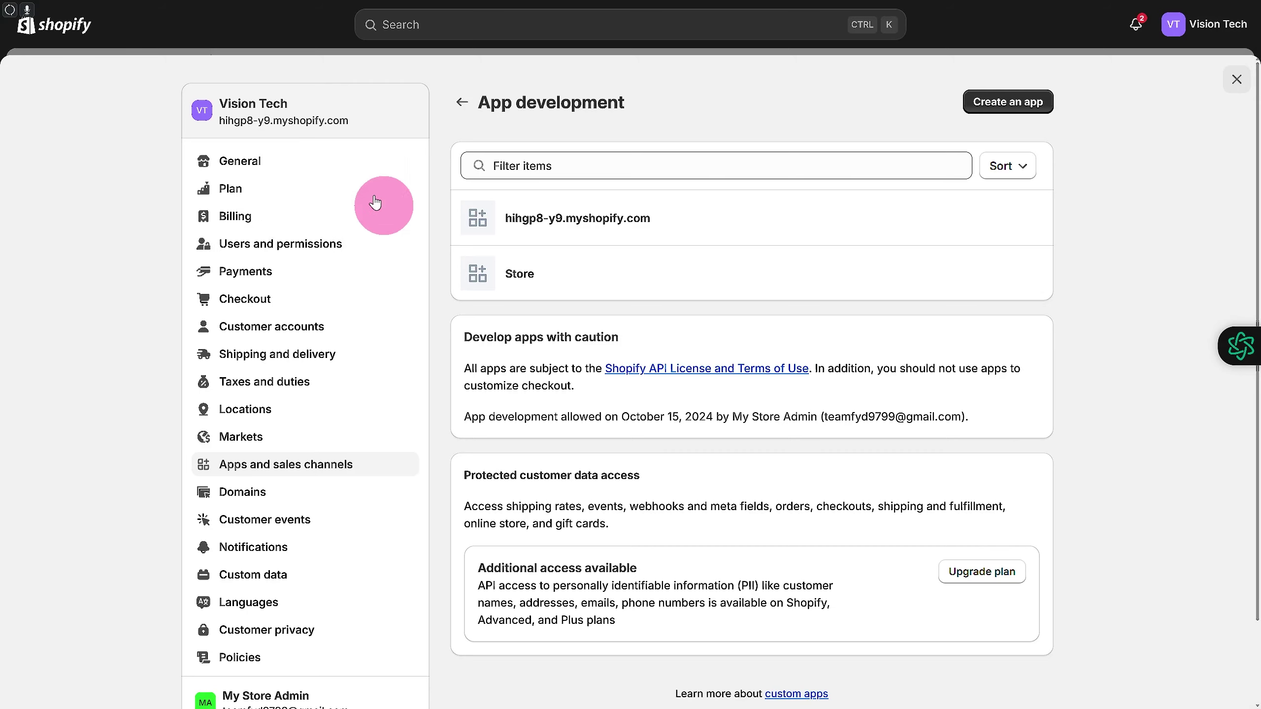
Close the app development settings and return to the store's Home dashboard.
click(59, 25)
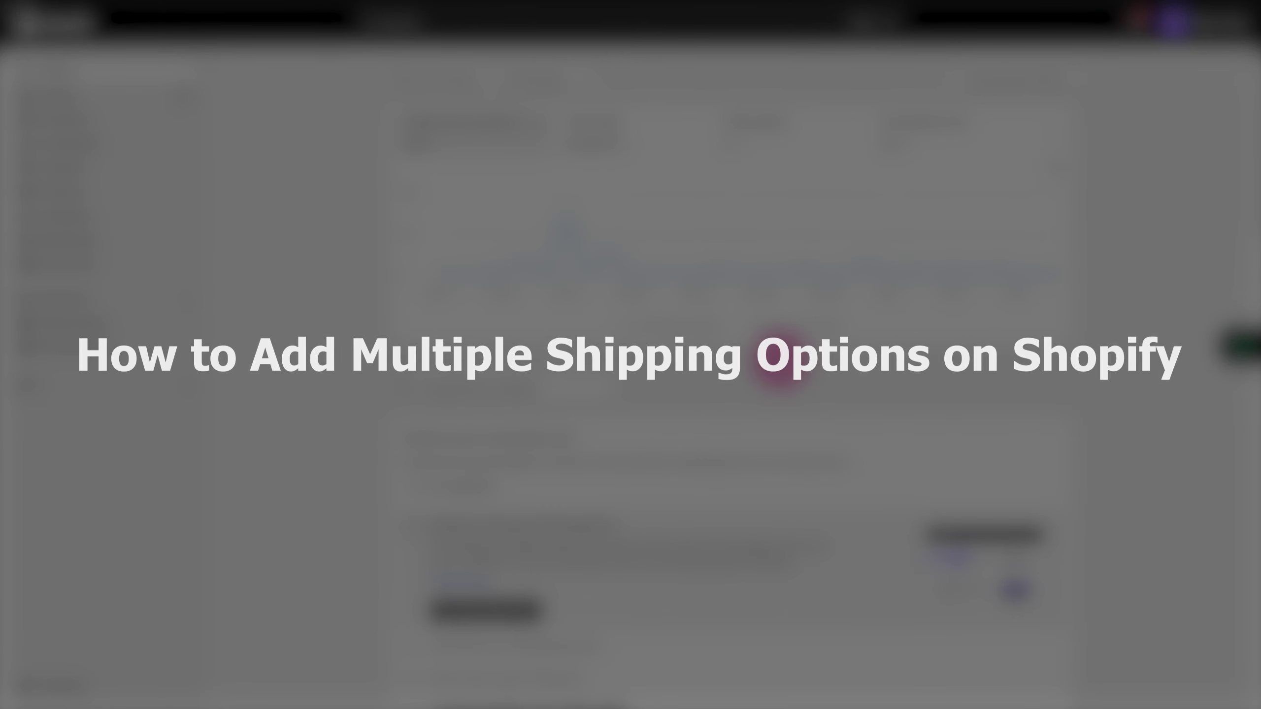
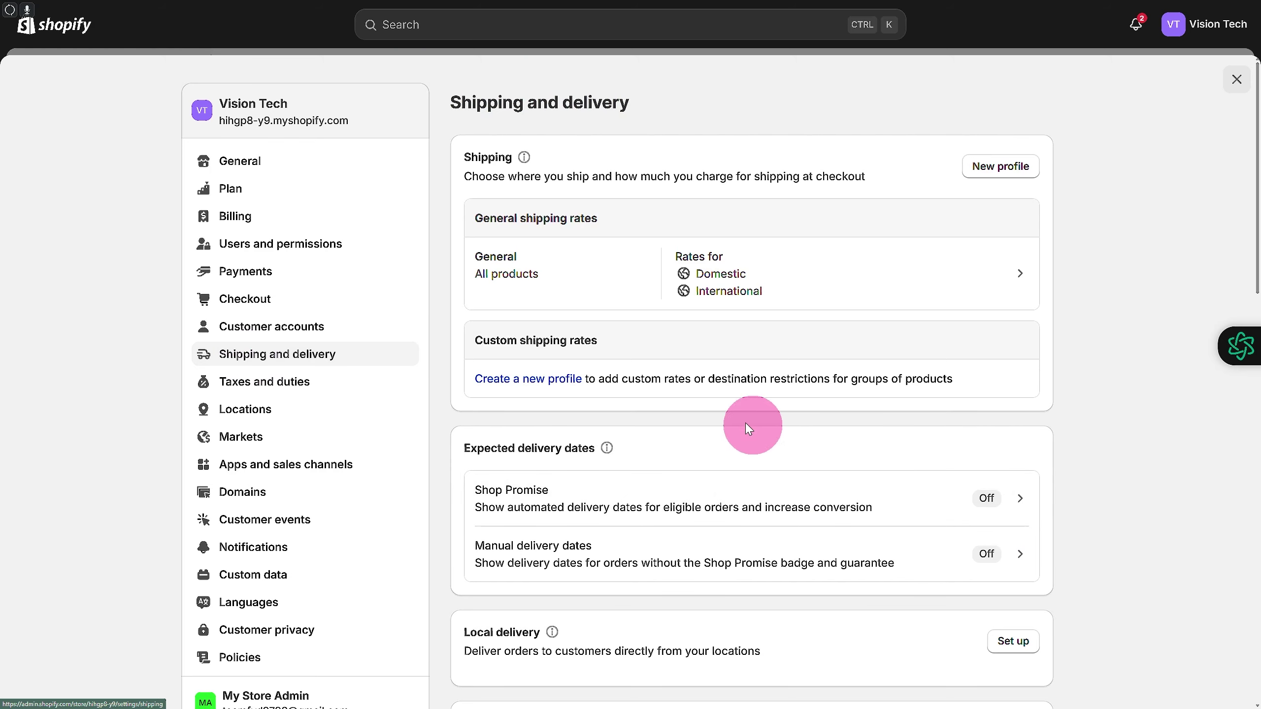
Start a new shipping profile from Shipping and delivery settings for 'Fragile products'.
click(1002, 167)
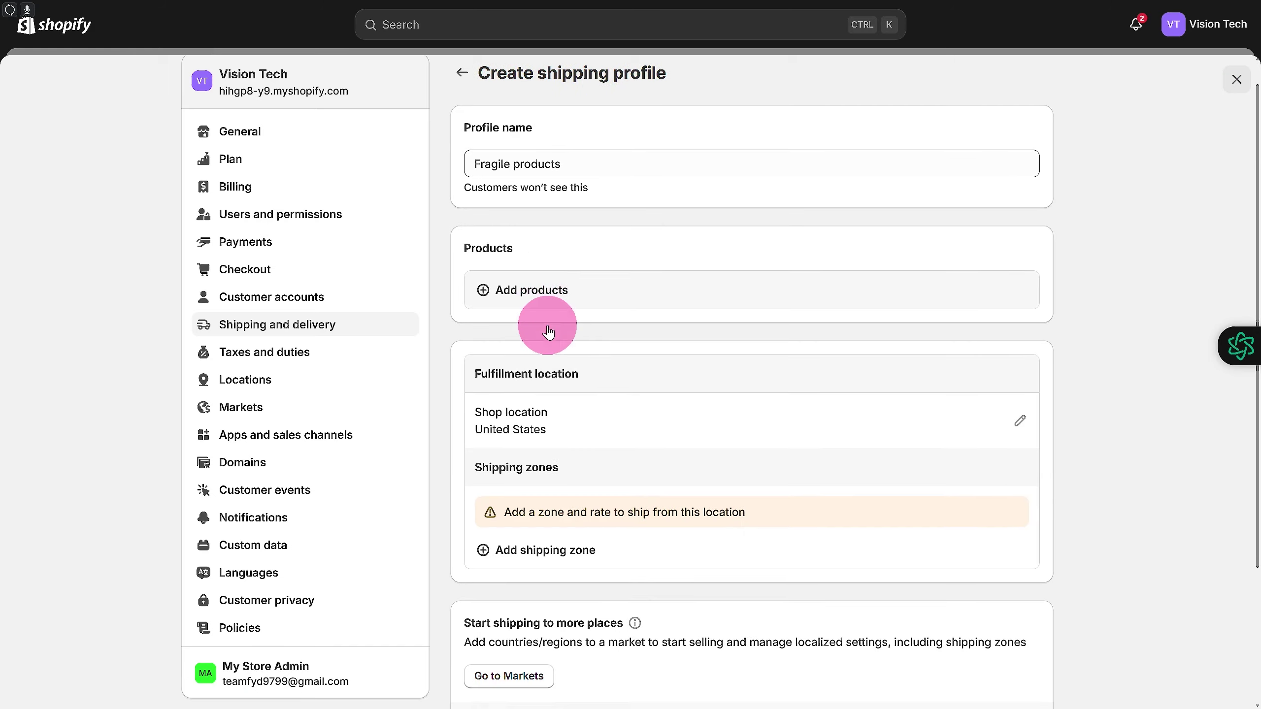
scroll(548, 332, down, 2)
scroll(560, 322, down, 2)
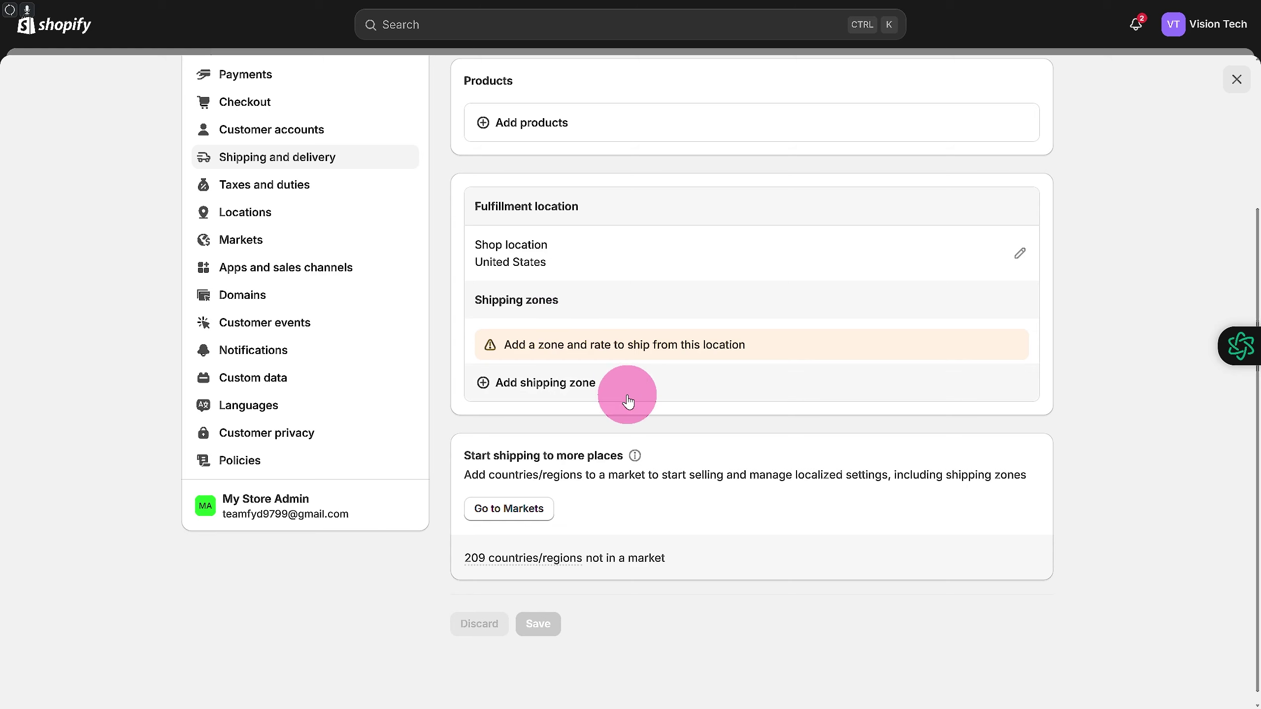
scroll(638, 391, up, 2)
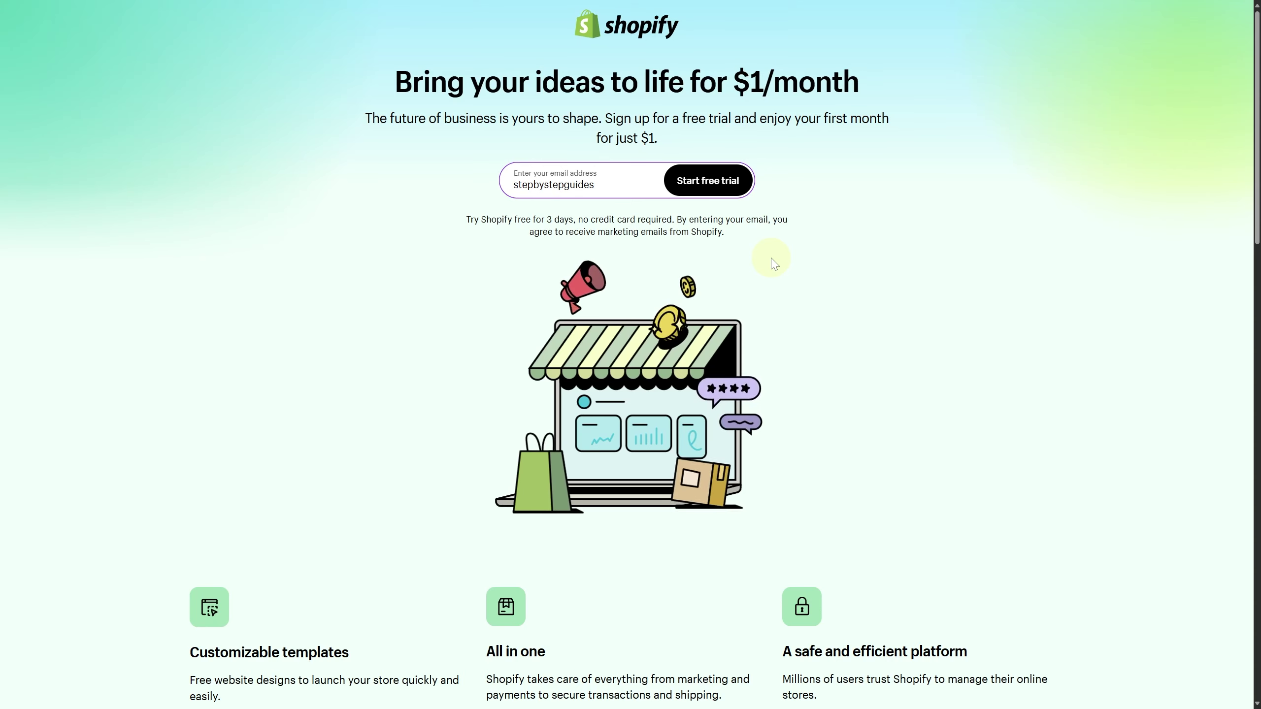
text(gmail.com)
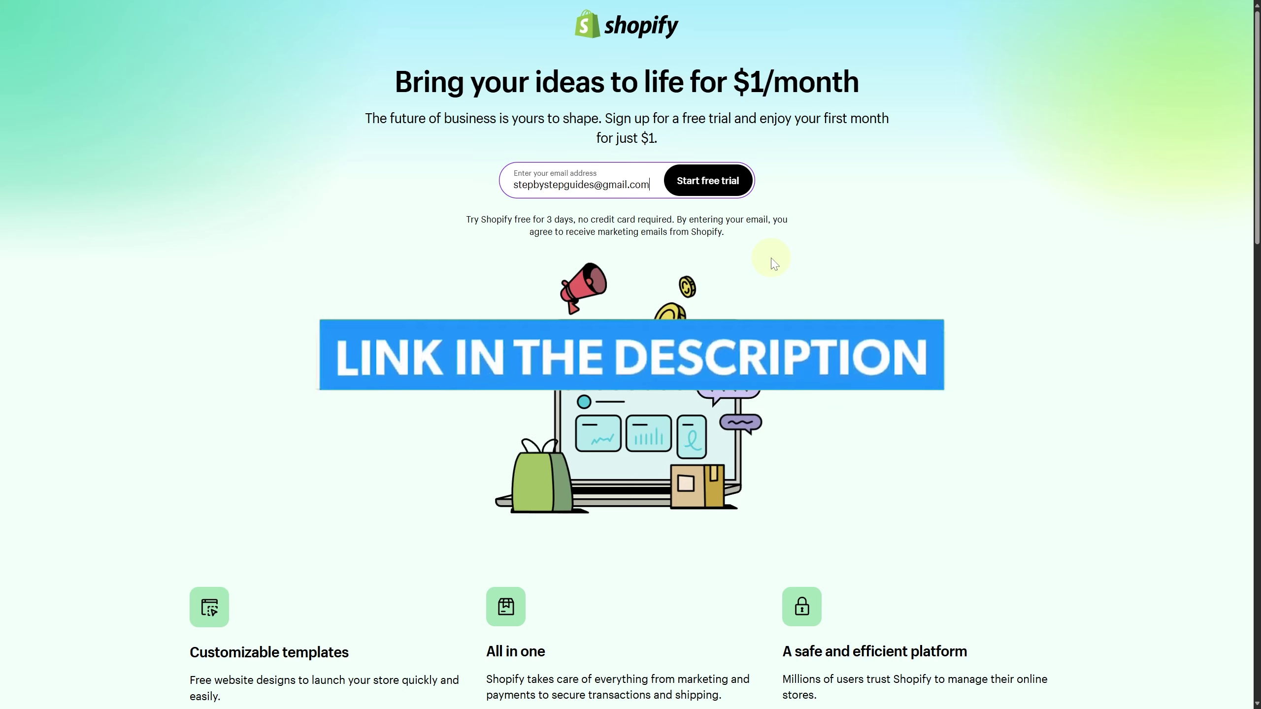
Submit the completed email address with 'Start free trial'.
click(708, 187)
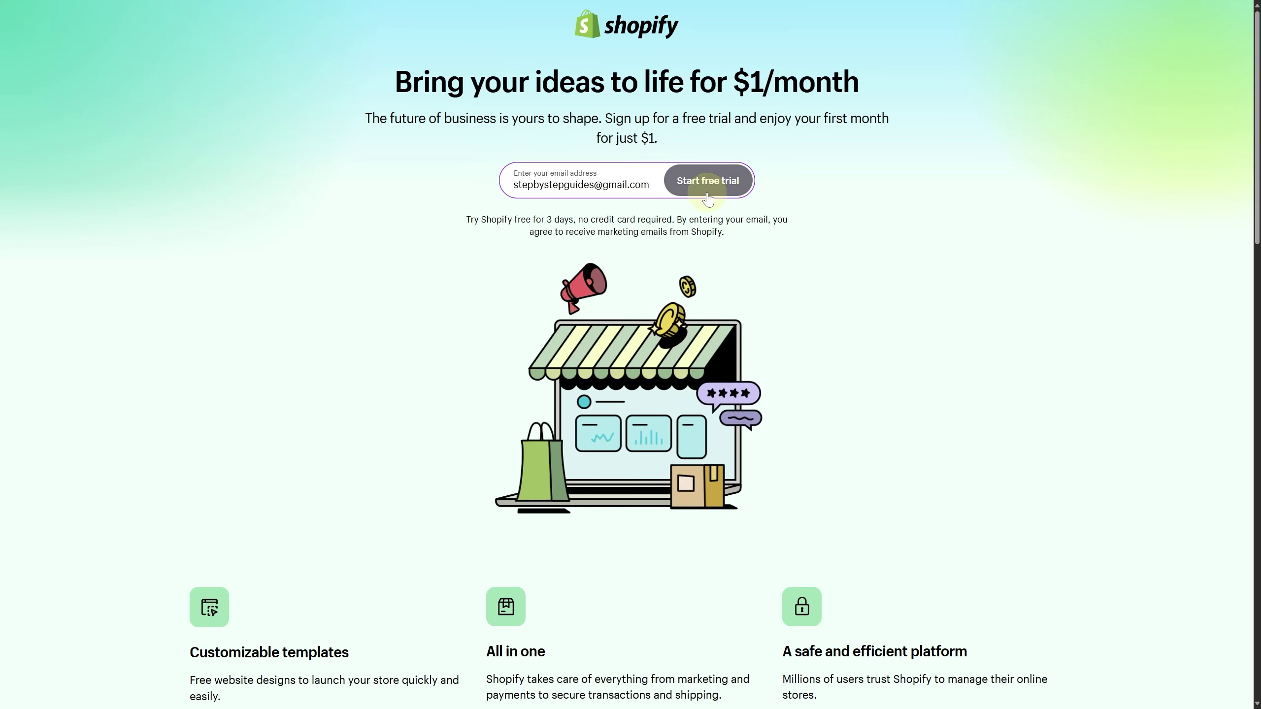